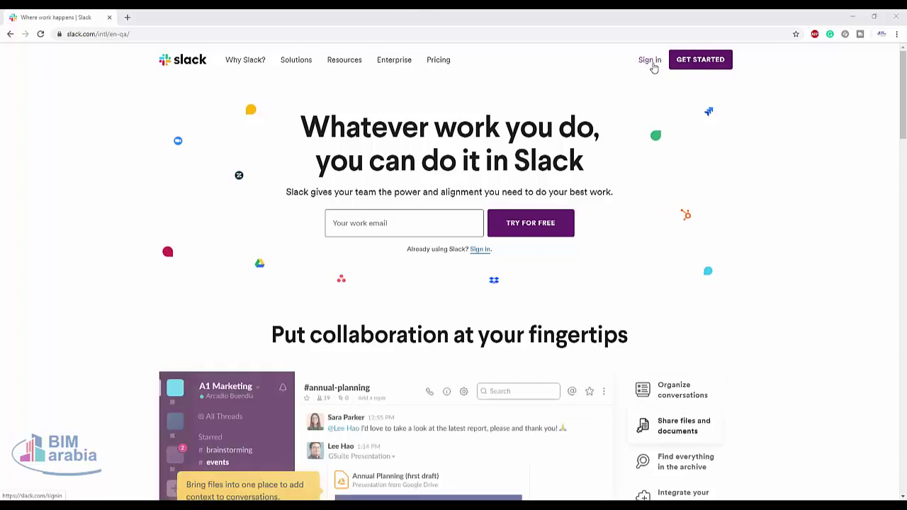
- Open Slack's Get Started page to begin signing up
{"action": "left_click", "coordinate": [717, 62]}
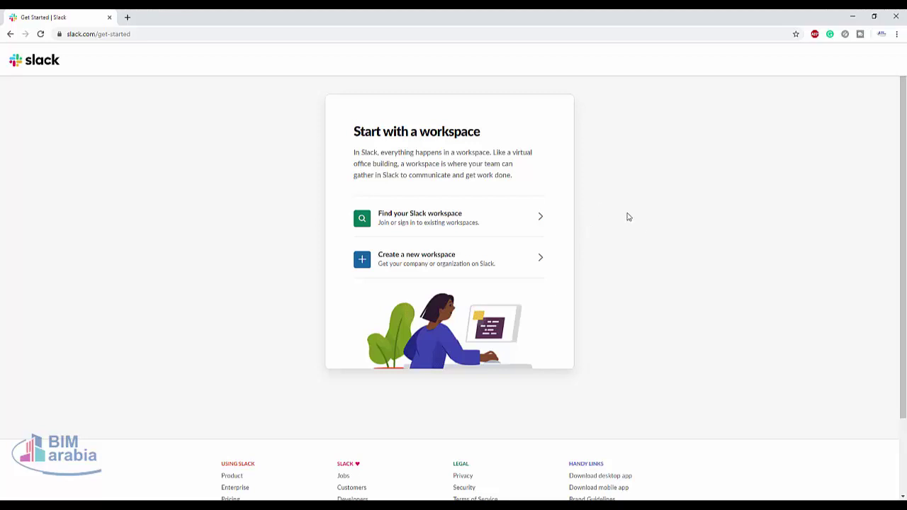
- Choose to create a new workspace and confirm the suggested account e-mail address
{"action": "left_click", "coordinate": [428, 267]}
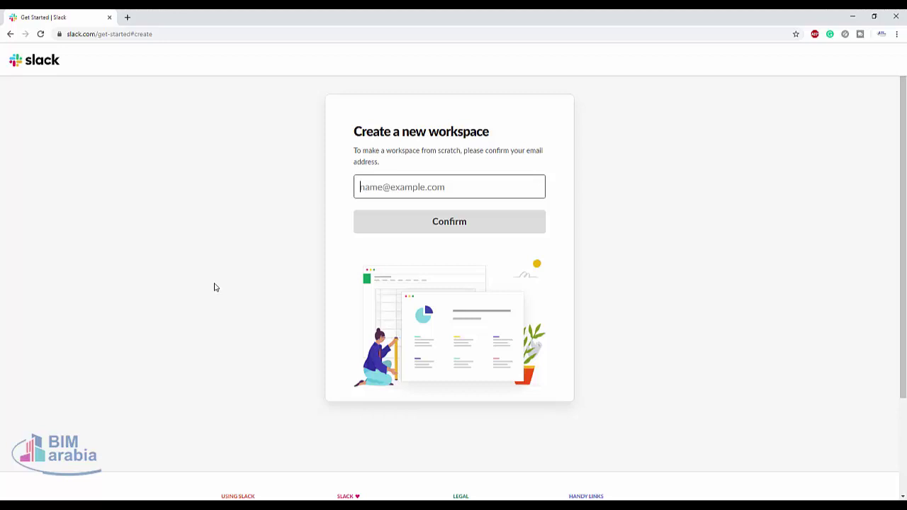
{"action": "type", "text": "ose"}
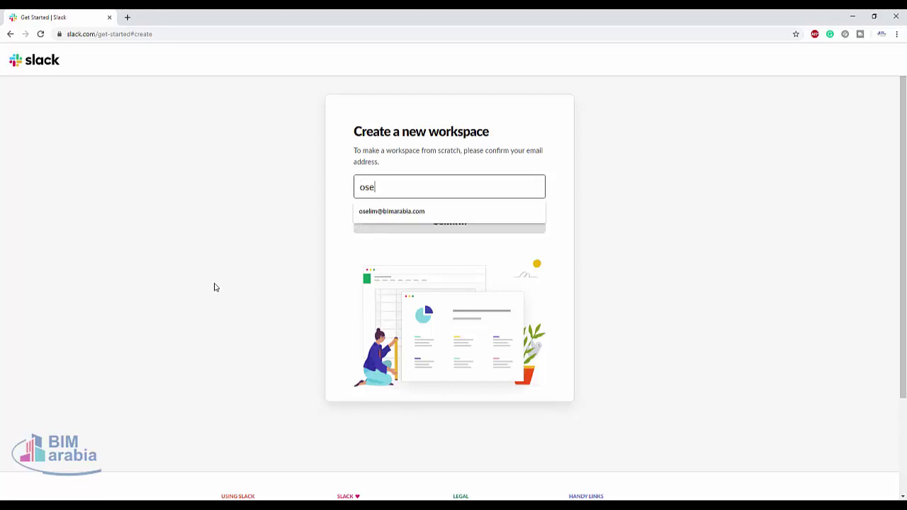
{"action": "key", "text": "BackSpace"}
{"action": "key", "text": "BackSpace"}
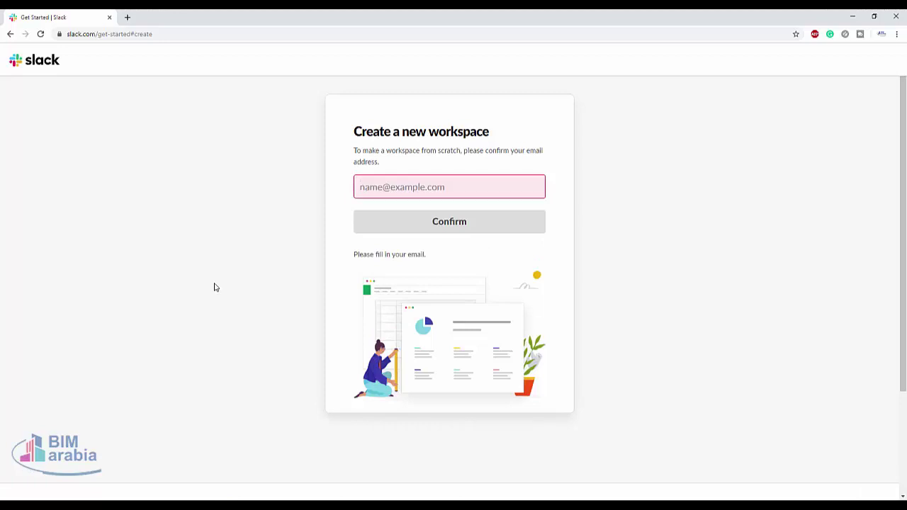
{"action": "type", "text": "omr.se"}
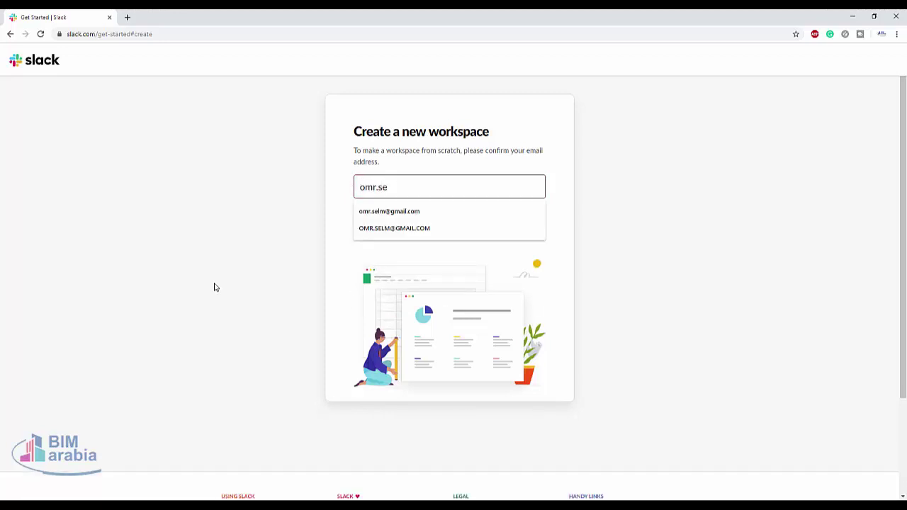
{"action": "key", "text": "Down"}
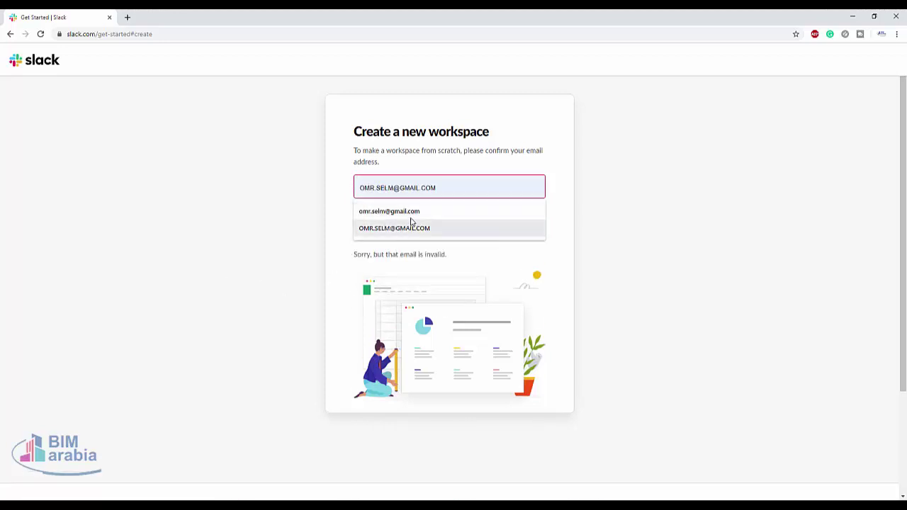
{"action": "left_click", "coordinate": [412, 223]}
{"action": "left_click", "coordinate": [421, 229]}
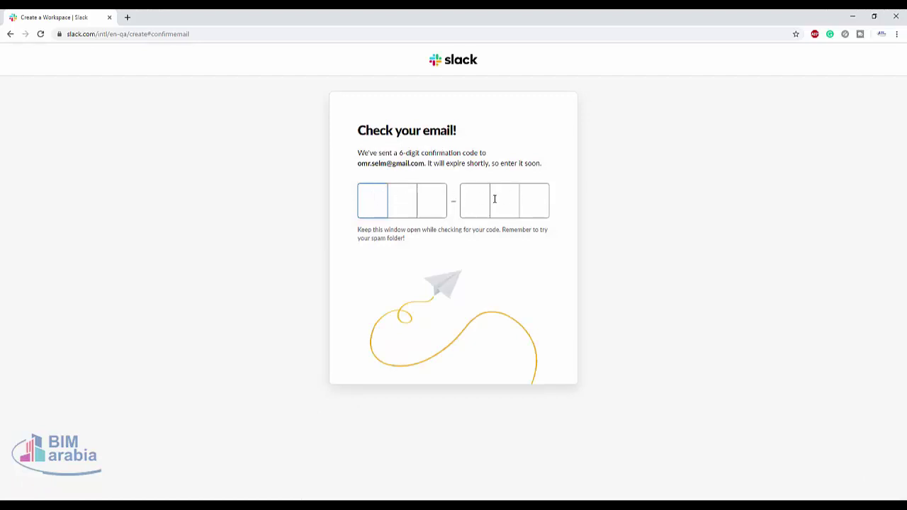
- Paste the emailed six-digit confirmation code into the code boxes
{"action": "key", "text": "ctrl+l"}
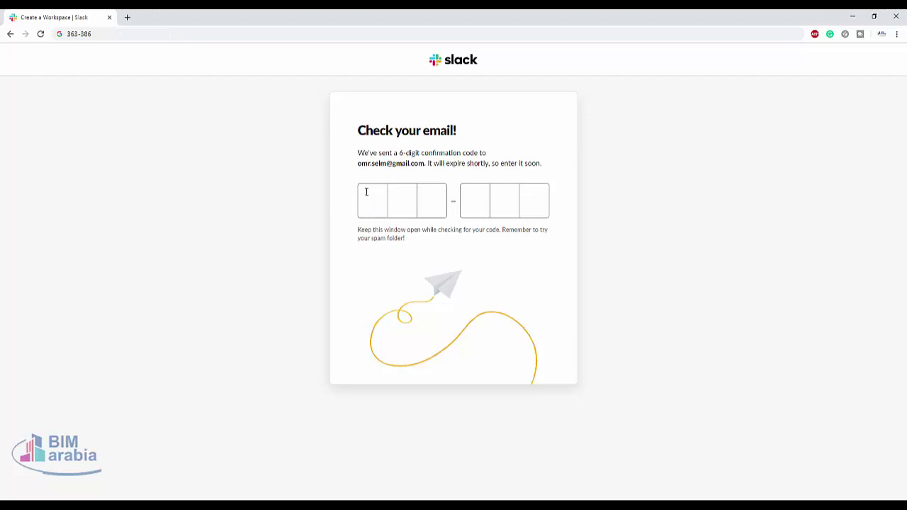
{"action": "left_click", "coordinate": [374, 195]}
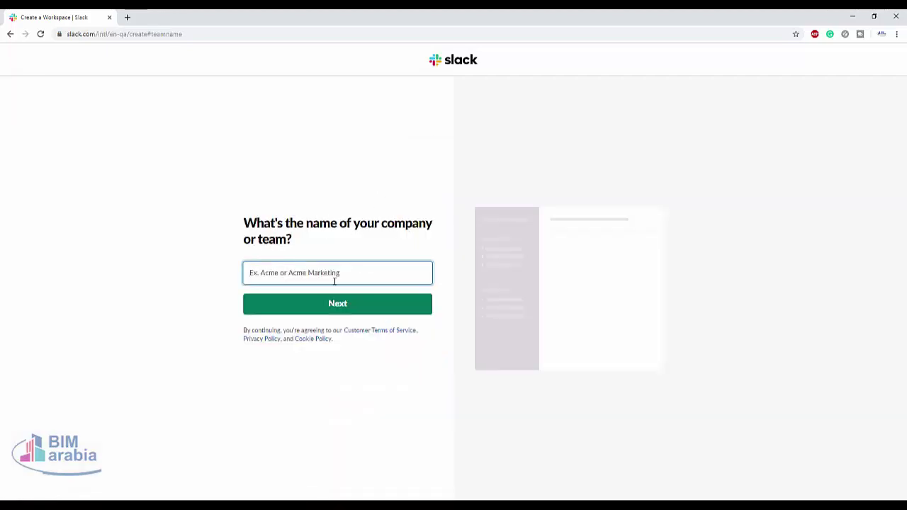
- Enter bimarabia as the company name and bim as the first project
{"action": "type", "text": "bimarabis"}
{"action": "left_click", "coordinate": [340, 306]}
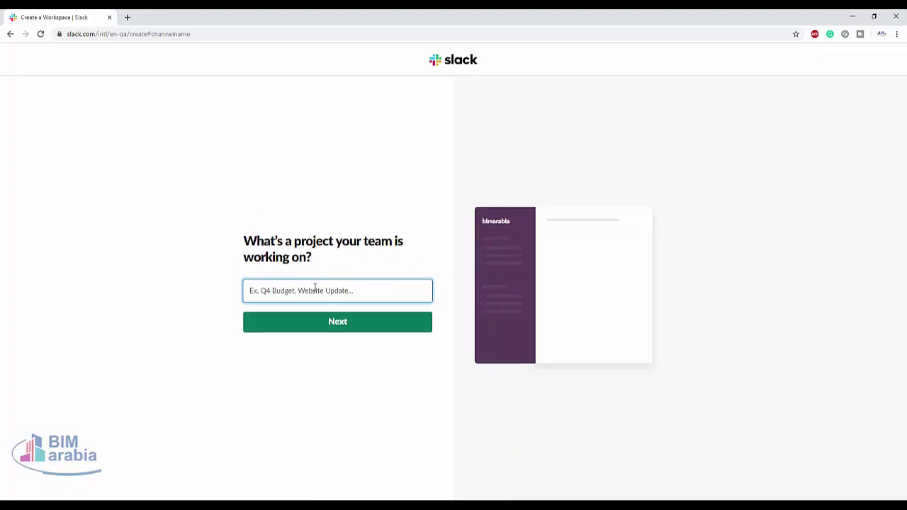
{"action": "type", "text": "bim"}
{"action": "left_click", "coordinate": [371, 321]}
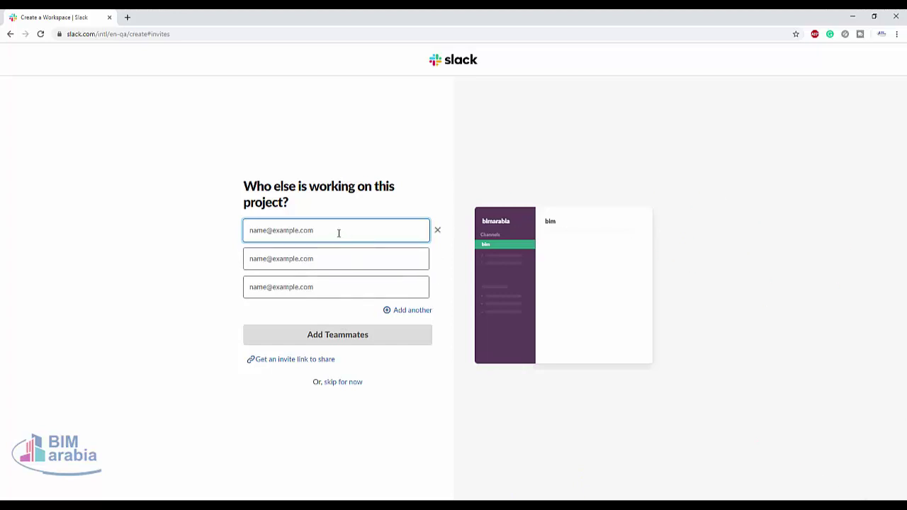
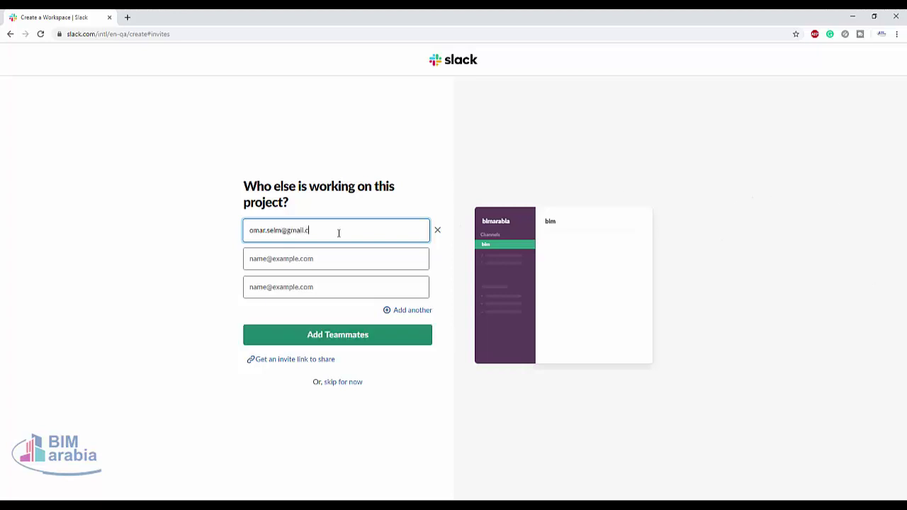
- Invite one teammate by e-mail and choose Project Management as the work field
{"action": "left_click", "coordinate": [346, 339]}
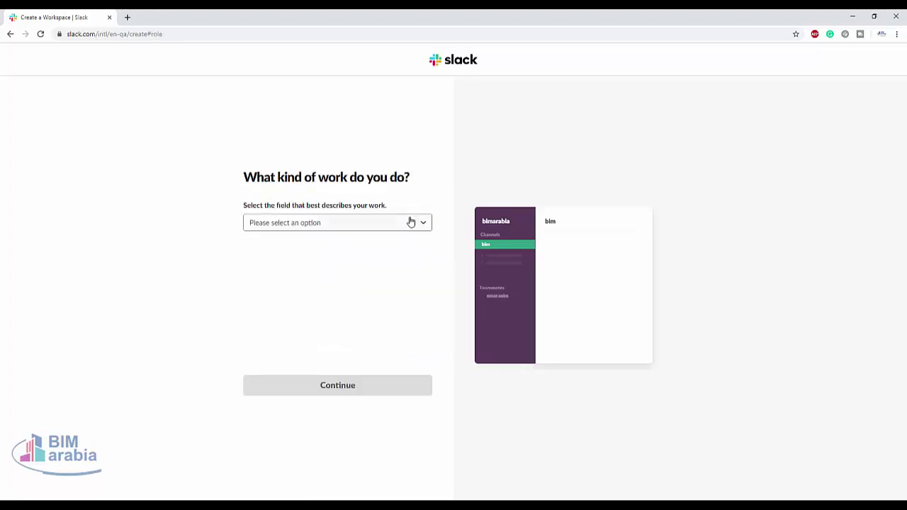
{"action": "left_click", "coordinate": [411, 223]}
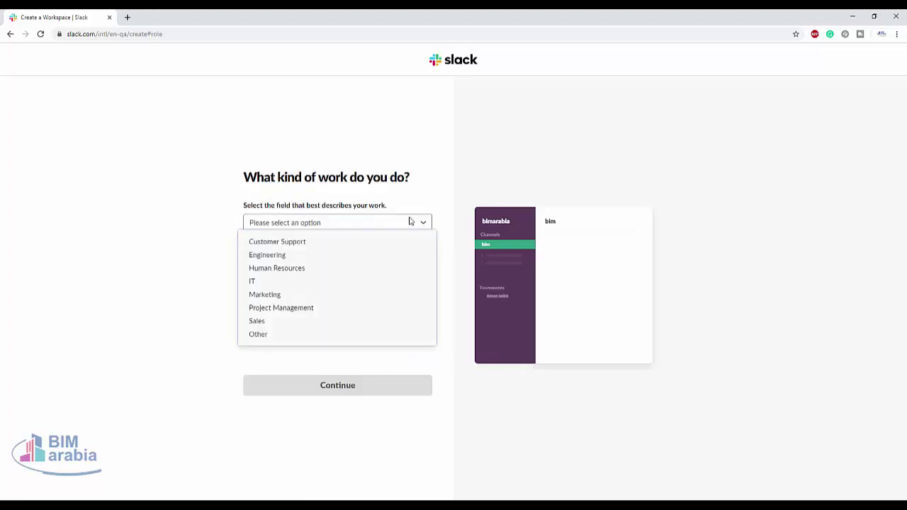
{"action": "left_click", "coordinate": [297, 309]}
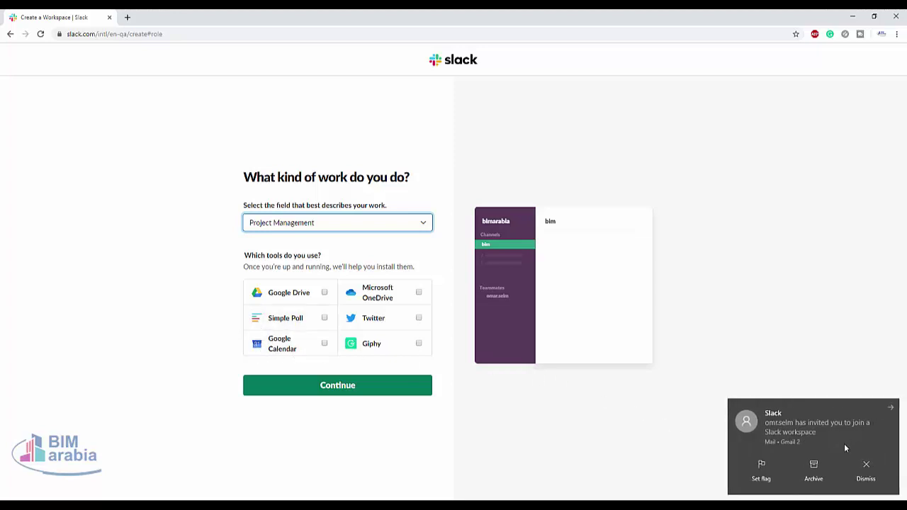
- Select Google Calendar and Google Drive as tools, then open the #bim channel
{"action": "left_click", "coordinate": [324, 344]}
{"action": "left_click", "coordinate": [325, 293]}
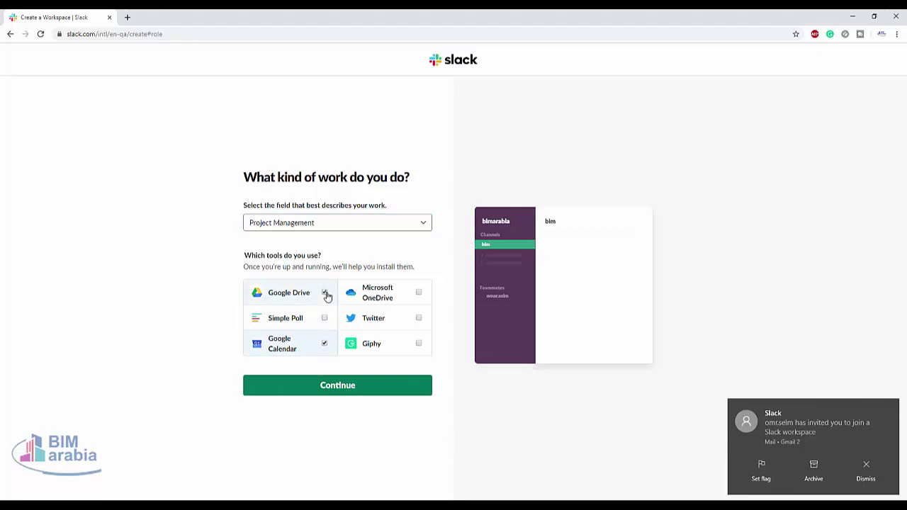
{"action": "left_click", "coordinate": [360, 386]}
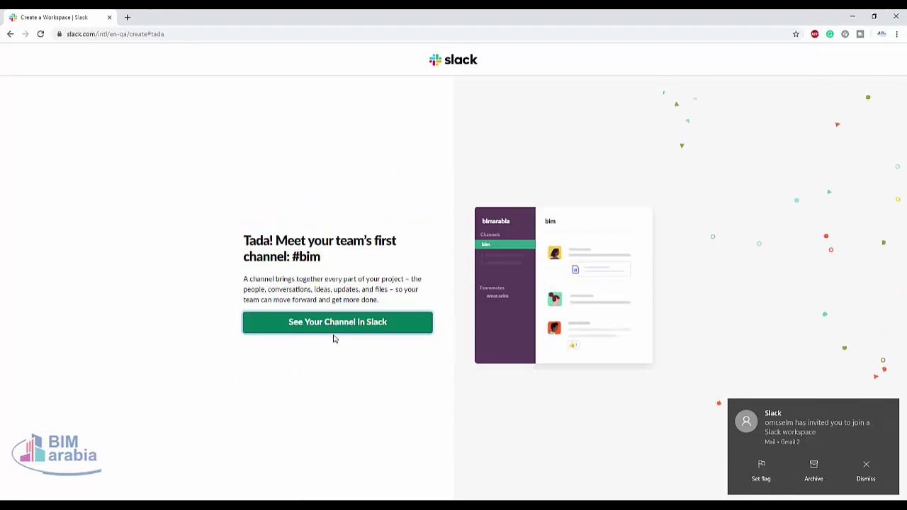
{"action": "left_click", "coordinate": [341, 330]}
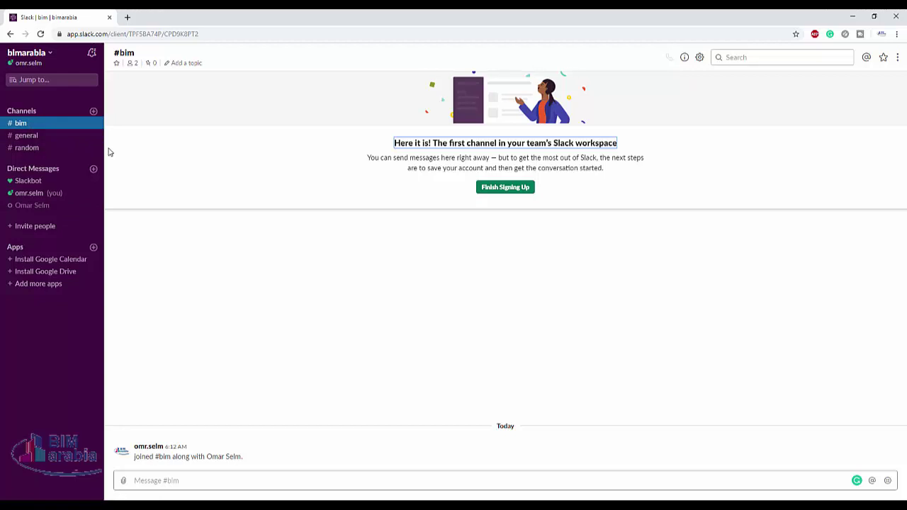
- Open the direct conversation with the invited teammate
{"action": "left_click", "coordinate": [32, 210]}
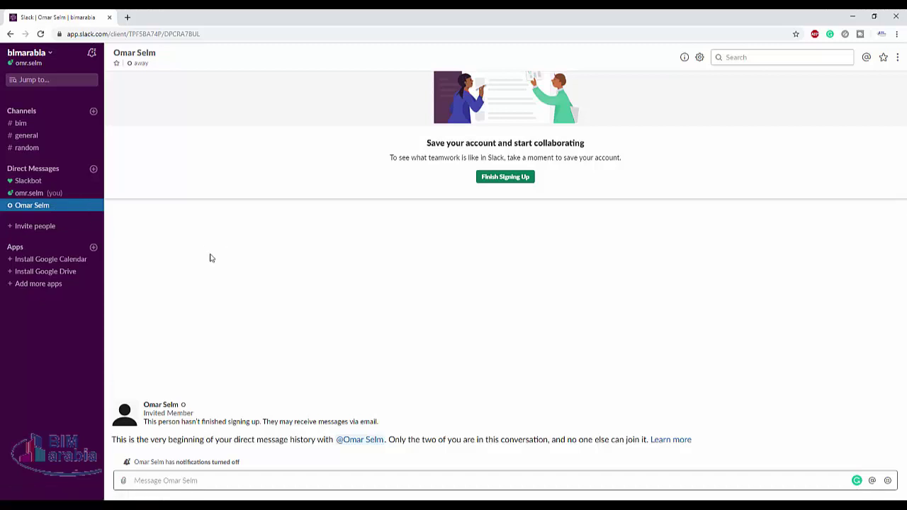
{"action": "type", "text": "@"}
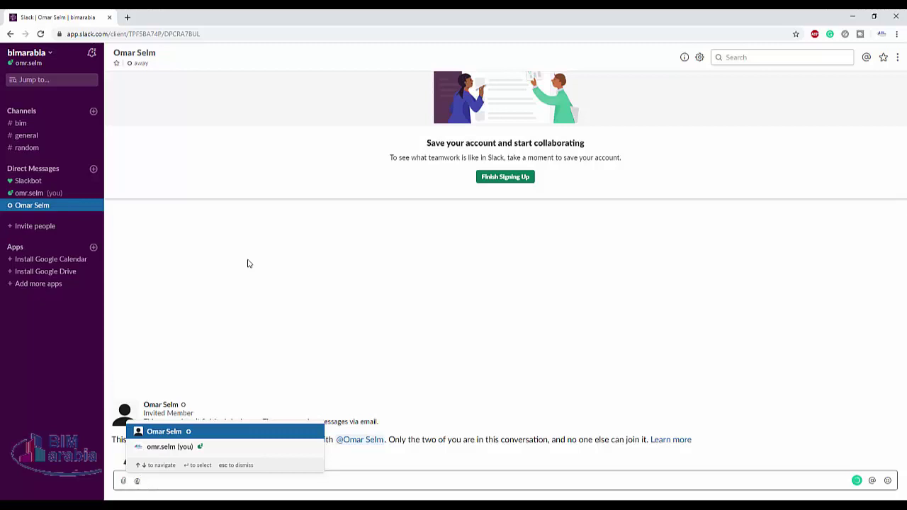
{"action": "key", "text": "Return"}
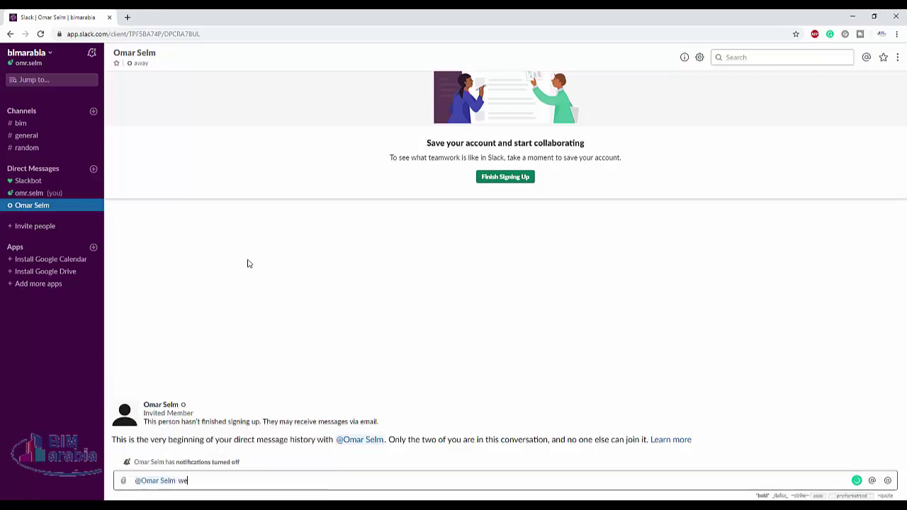
{"action": "type", "text": "welcome"}
{"action": "key", "text": "Return"}
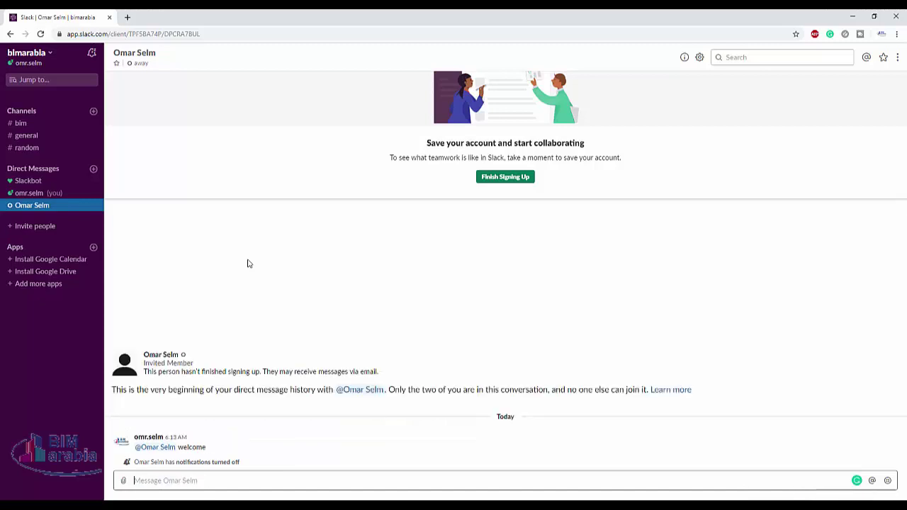
- Start a new channel and name it bimegypt
{"action": "left_click", "coordinate": [30, 116]}
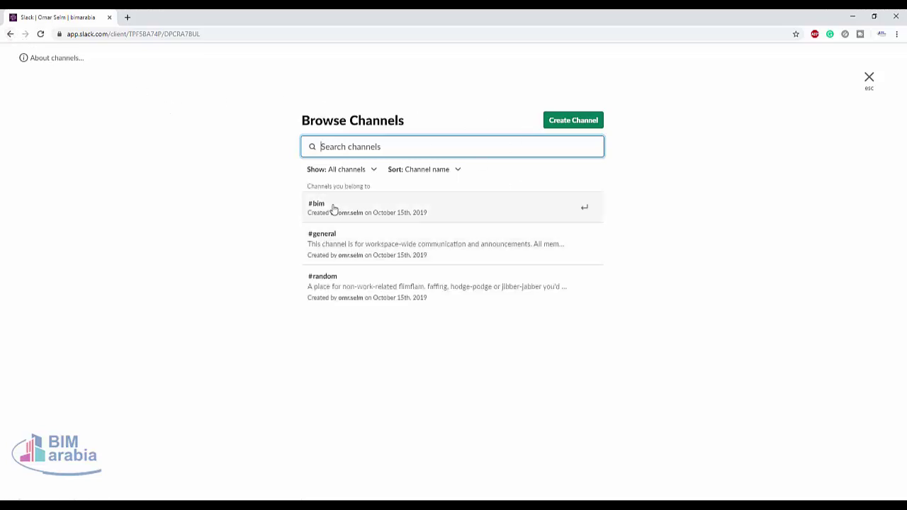
{"action": "left_click", "coordinate": [317, 206]}
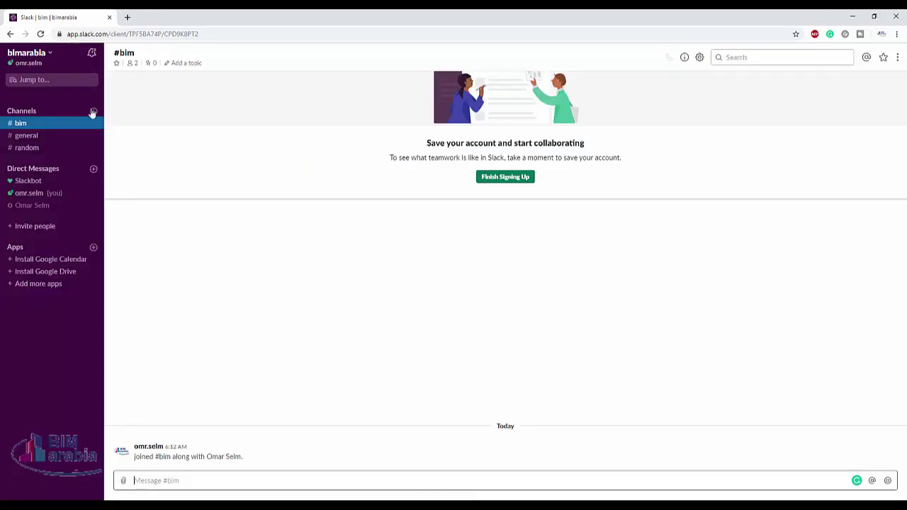
{"action": "left_click", "coordinate": [94, 114]}
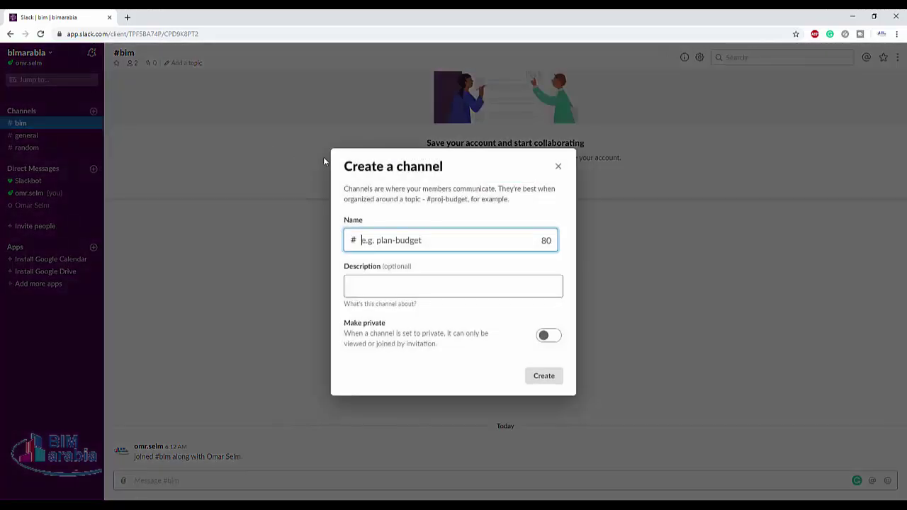
{"action": "left_click", "coordinate": [422, 243]}
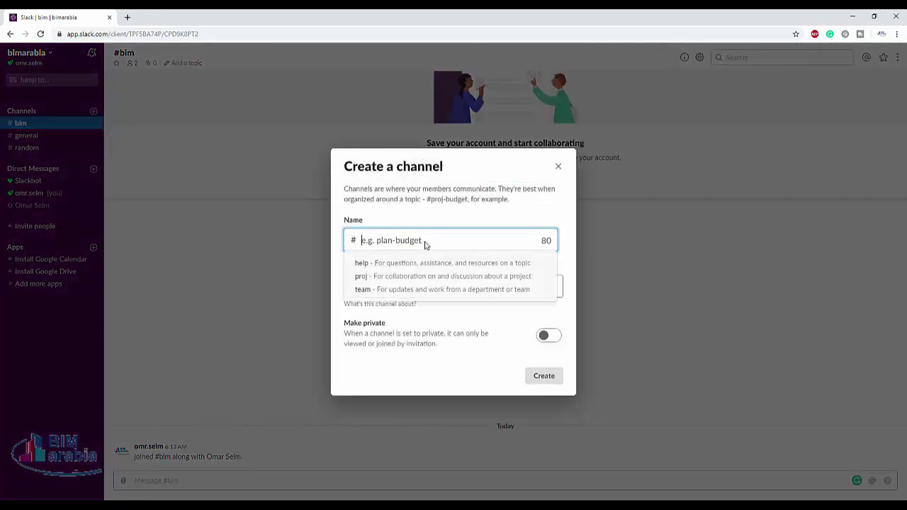
{"action": "left_click", "coordinate": [422, 242]}
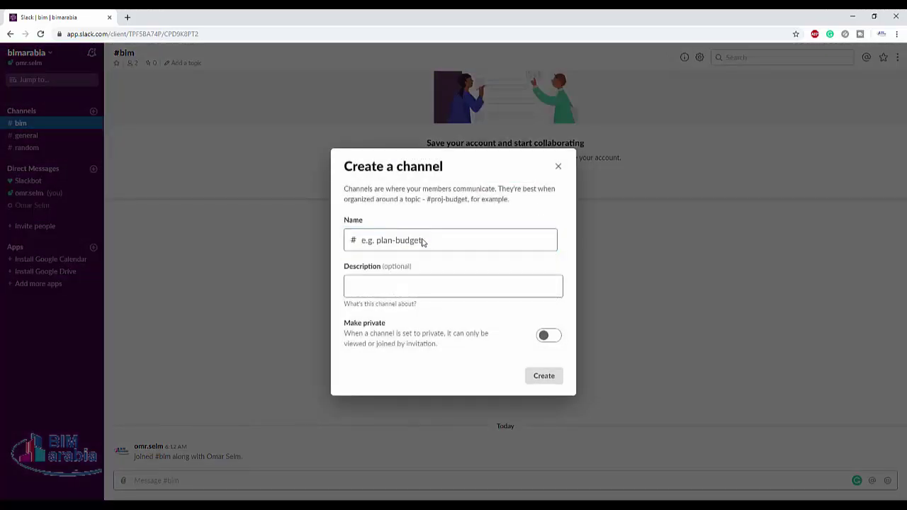
{"action": "type", "text": "bi"}
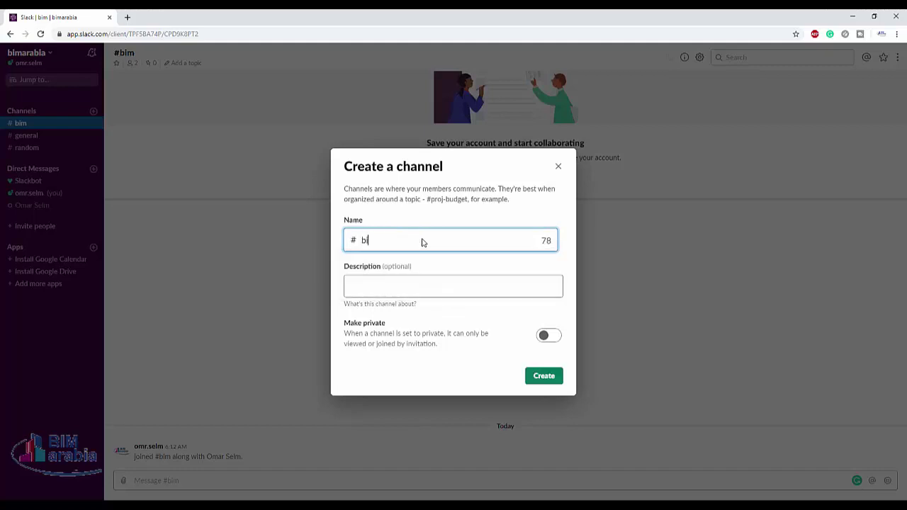
{"action": "type", "text": "megypt"}
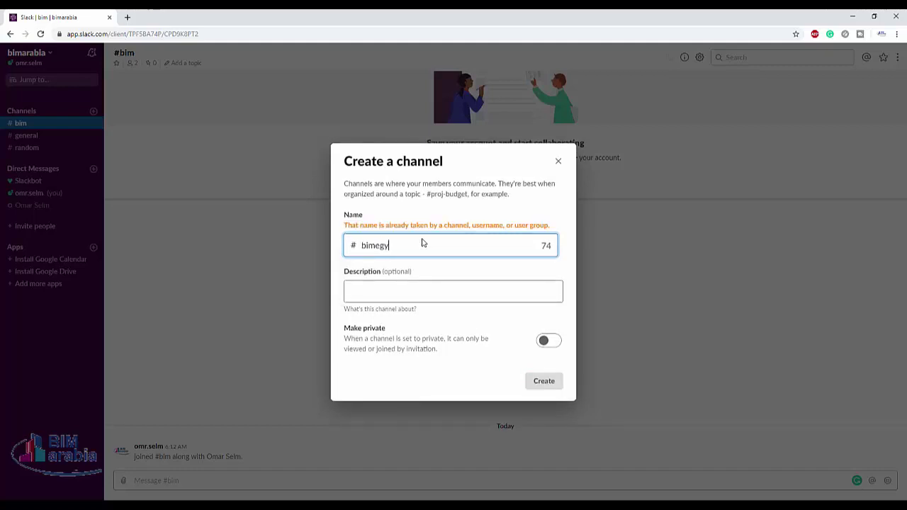
{"action": "left_click", "coordinate": [398, 289]}
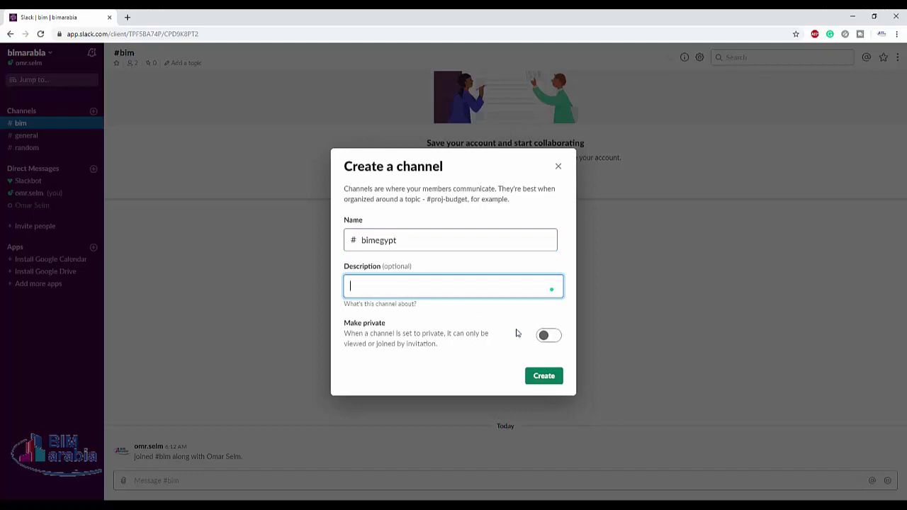
- Toggle Make private on and back off, then create the public bimegypt channel
{"action": "left_click", "coordinate": [556, 340]}
{"action": "left_click", "coordinate": [557, 339]}
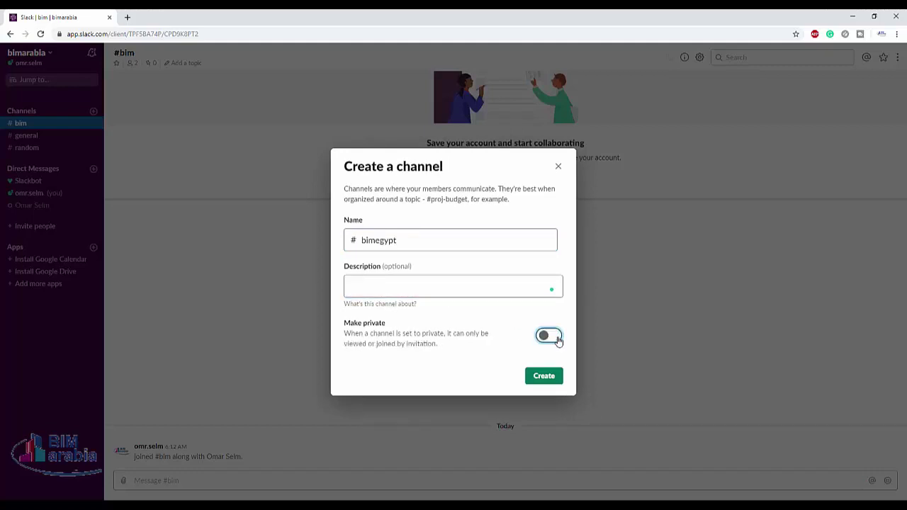
{"action": "left_click", "coordinate": [558, 340]}
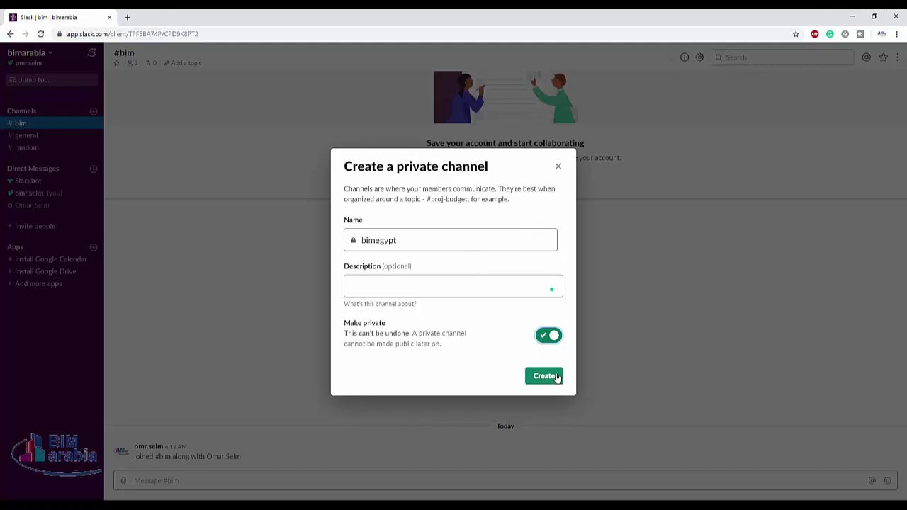
{"action": "left_click", "coordinate": [551, 337]}
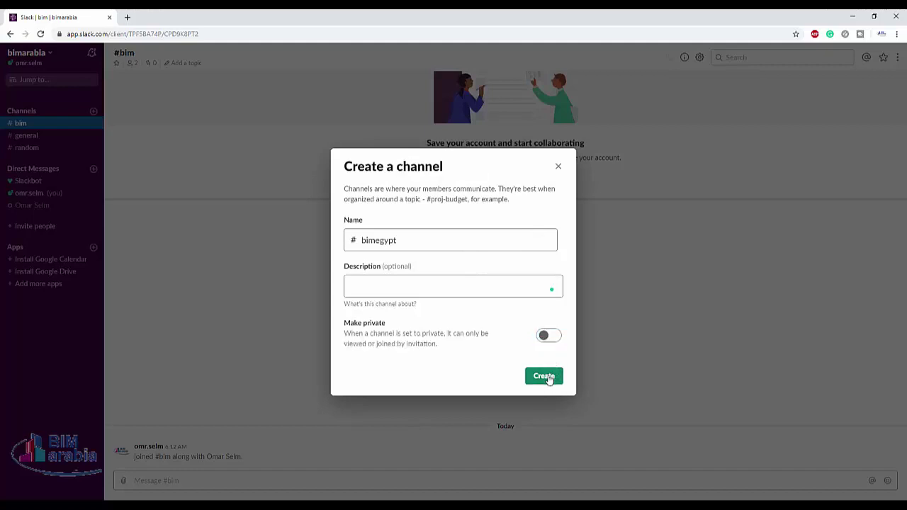
{"action": "left_click", "coordinate": [547, 377]}
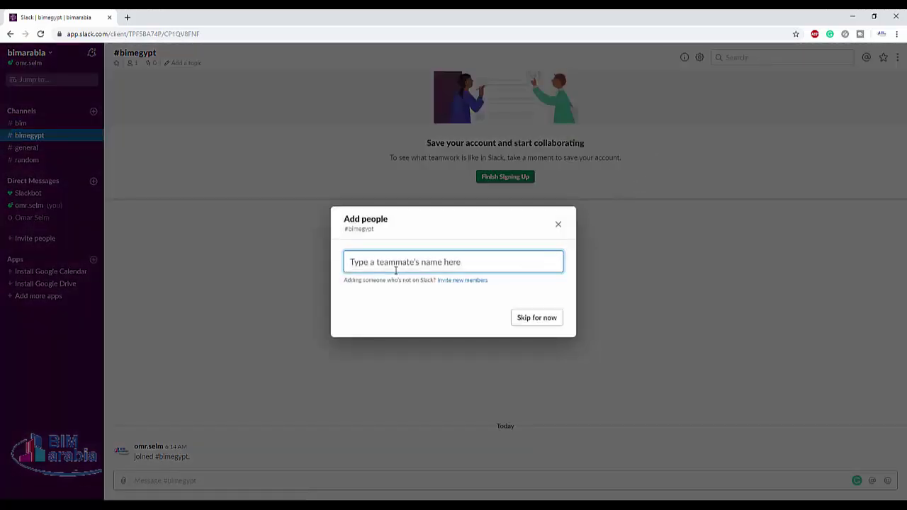
- Skip adding people and post 'hello' in #bimegypt
{"action": "left_click", "coordinate": [538, 323]}
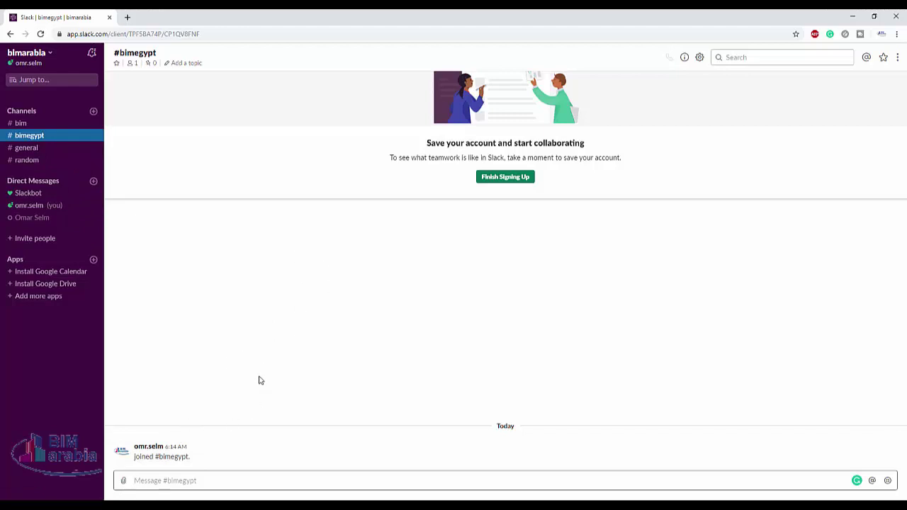
{"action": "type", "text": "hello"}
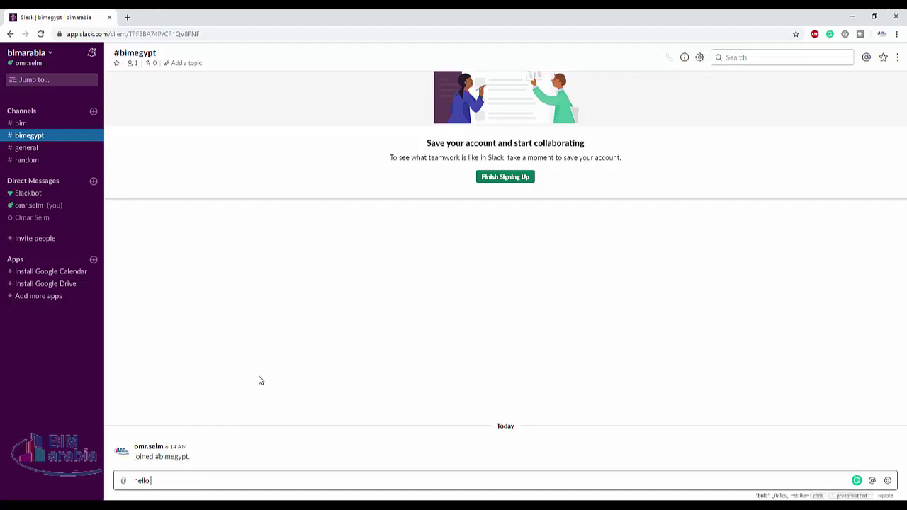
{"action": "key", "text": "Return"}
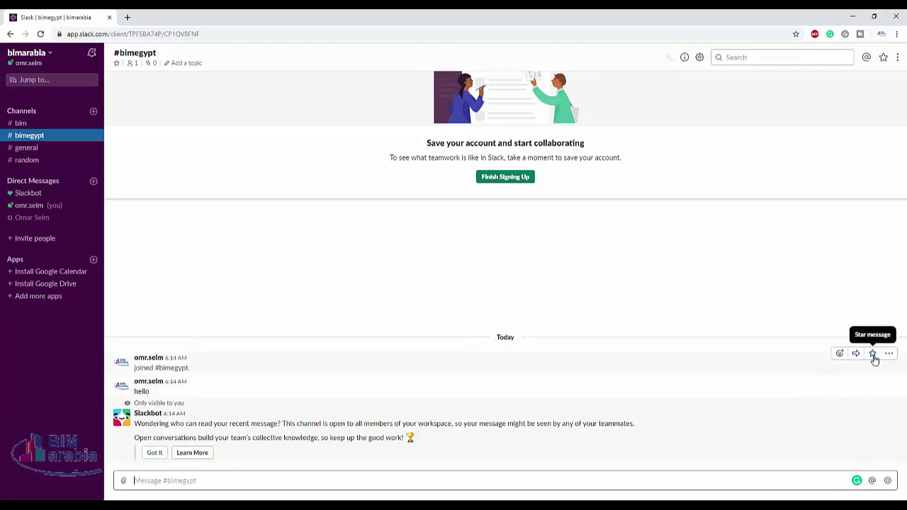
- Star the channel-join message, then open and dismiss its Share dialog
{"action": "left_click", "coordinate": [873, 354]}
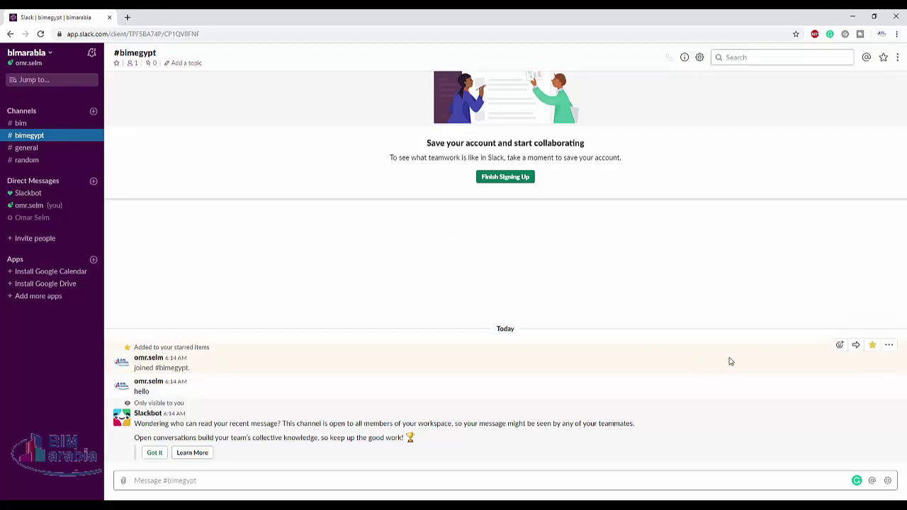
{"action": "left_click", "coordinate": [858, 346]}
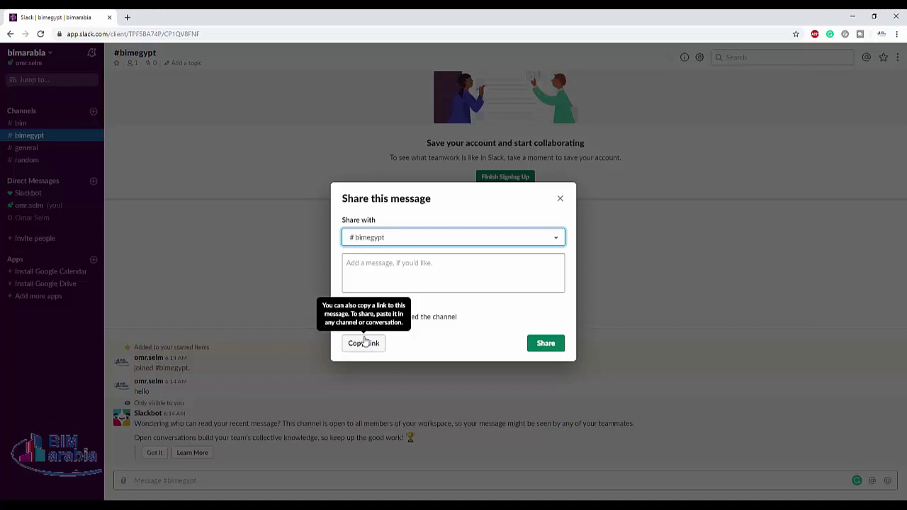
{"action": "left_click", "coordinate": [561, 200]}
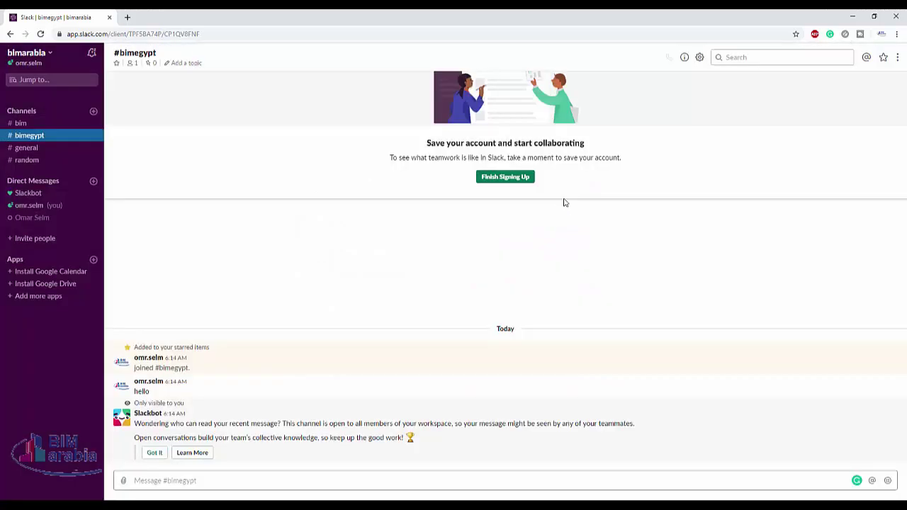
{"action": "mouse_move", "coordinate": [853, 387]}
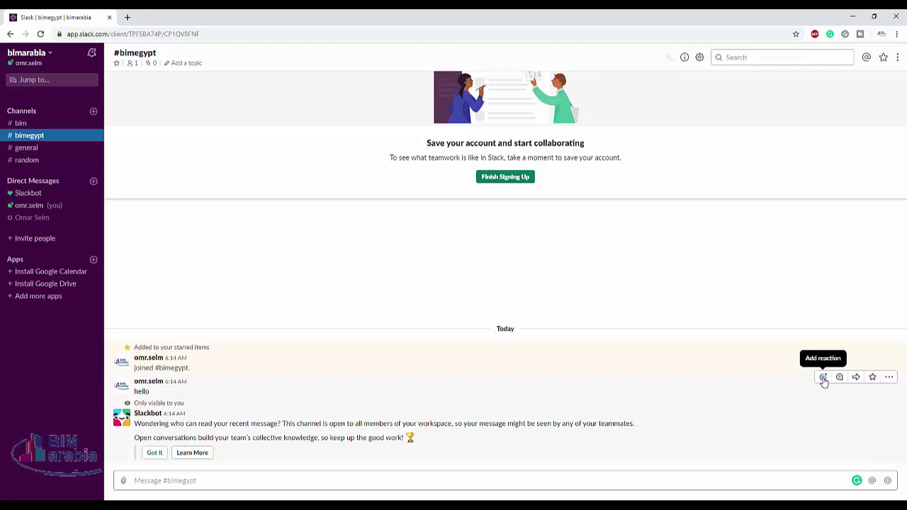
- Add a heart reaction to the hello message and pin it via More actions
{"action": "left_click", "coordinate": [823, 378]}
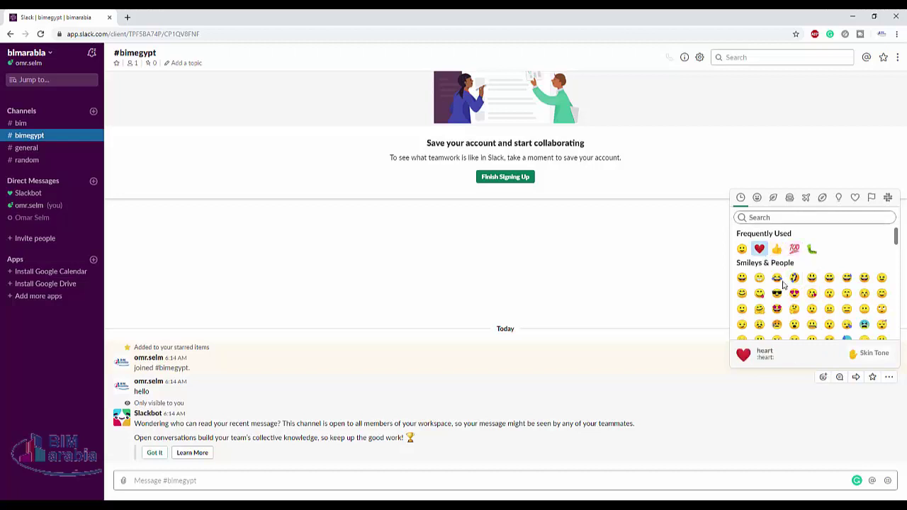
{"action": "left_click", "coordinate": [760, 249]}
{"action": "left_click", "coordinate": [889, 363]}
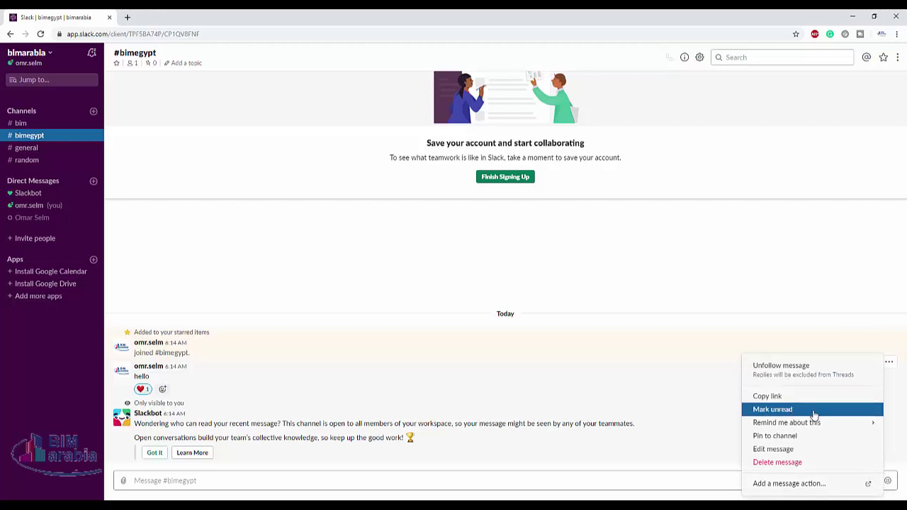
{"action": "mouse_move", "coordinate": [820, 425]}
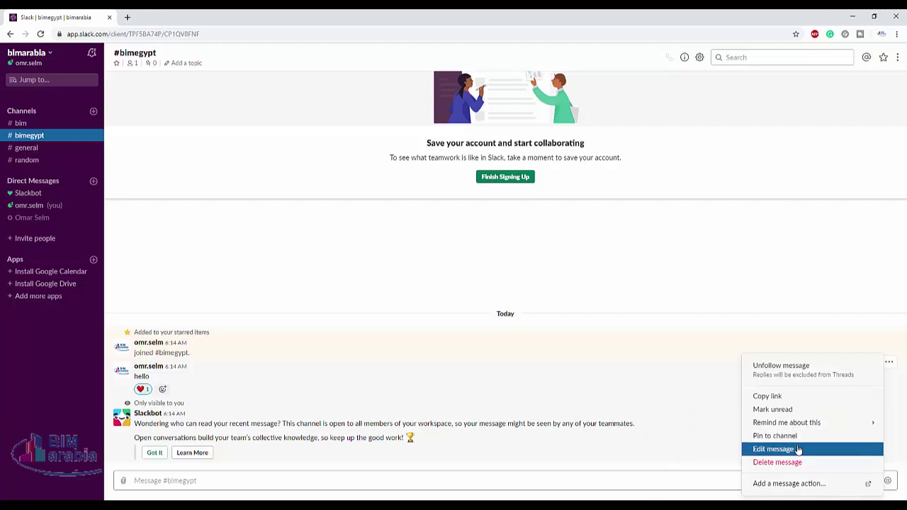
{"action": "left_click", "coordinate": [788, 436]}
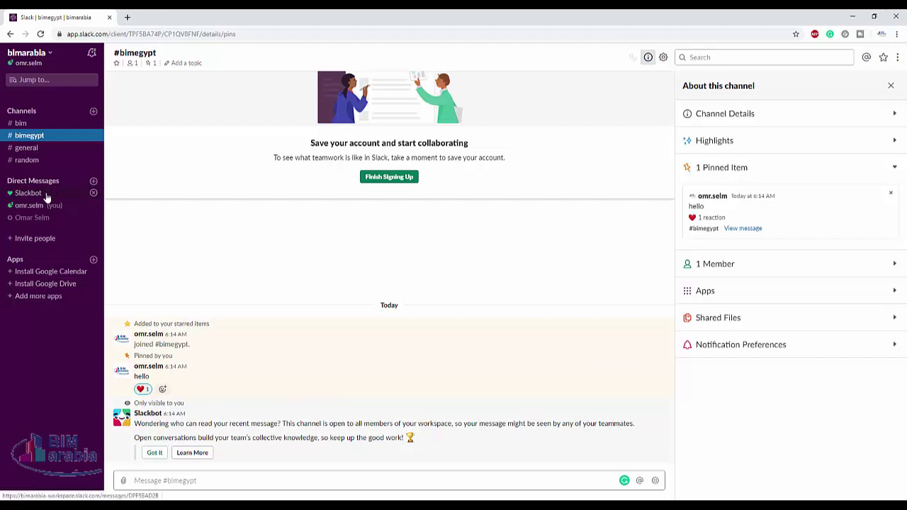
- Open the invite form and add three more invitee rows
{"action": "left_click", "coordinate": [49, 238]}
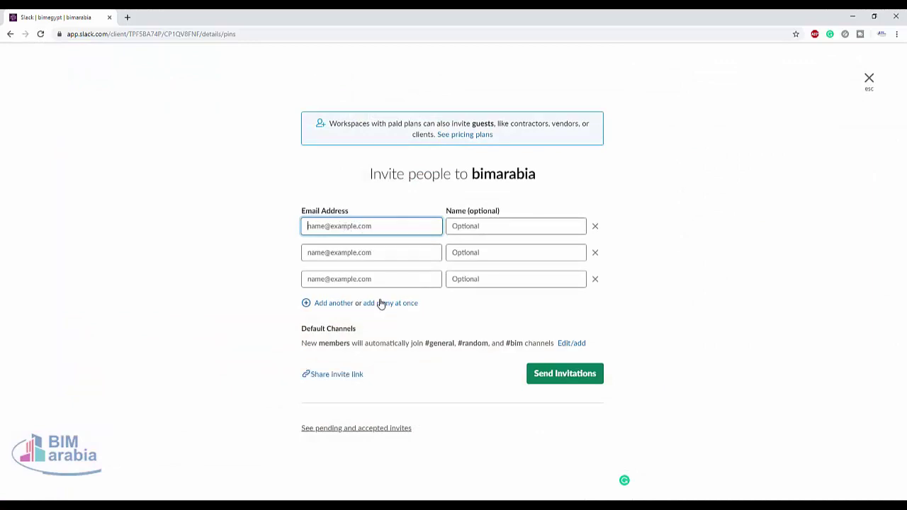
{"action": "left_click", "coordinate": [338, 304]}
{"action": "left_click", "coordinate": [339, 329]}
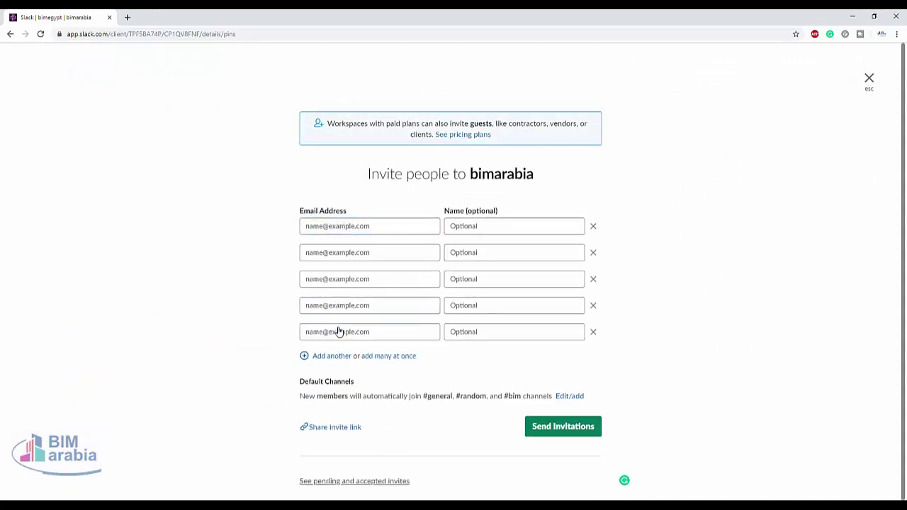
{"action": "left_click", "coordinate": [333, 357]}
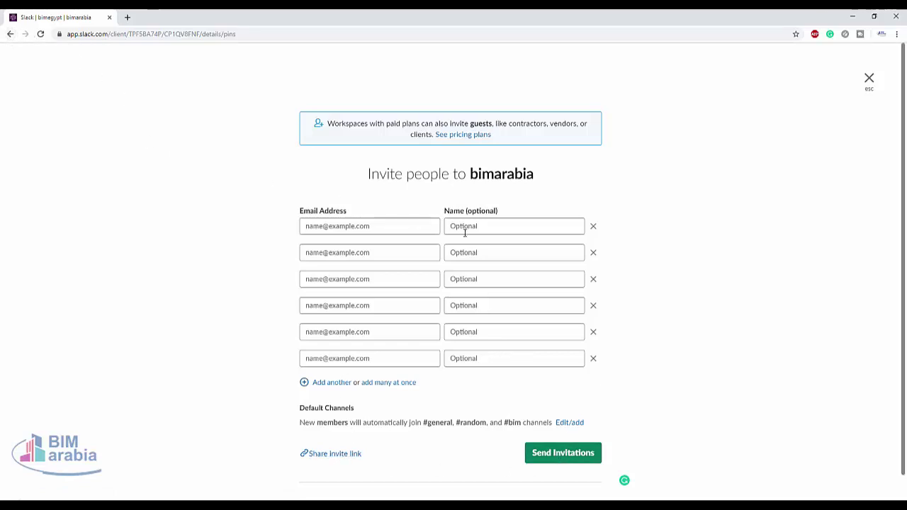
- Enter the invitee's e-mail address, send the invitation and close the confirmation
{"action": "left_click", "coordinate": [352, 225]}
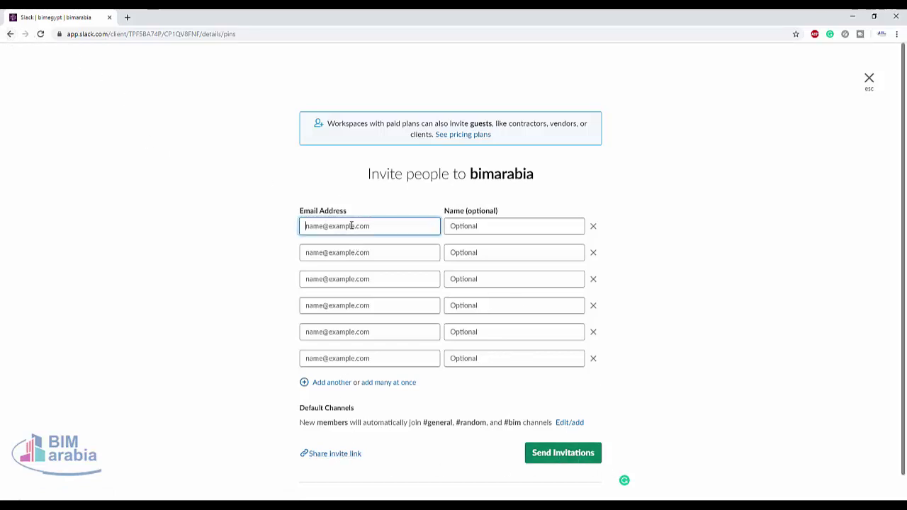
{"action": "left_click", "coordinate": [560, 451]}
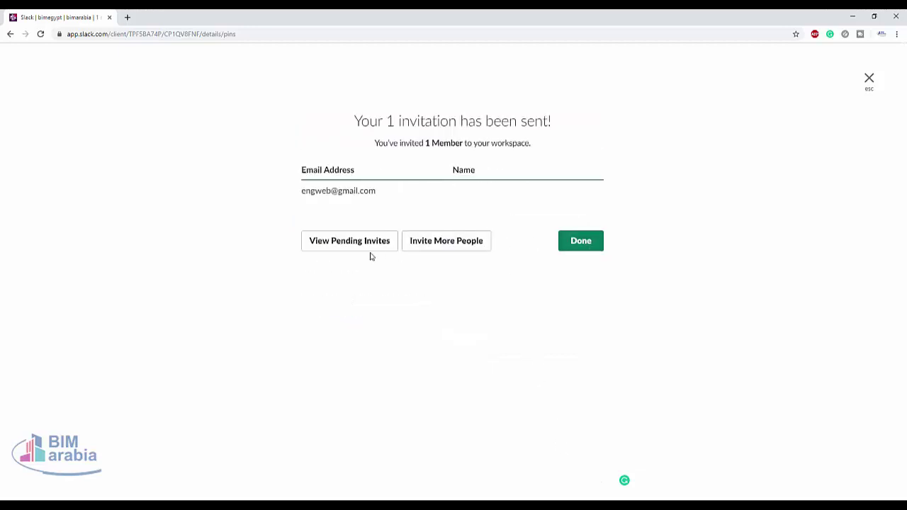
{"action": "left_click", "coordinate": [579, 241]}
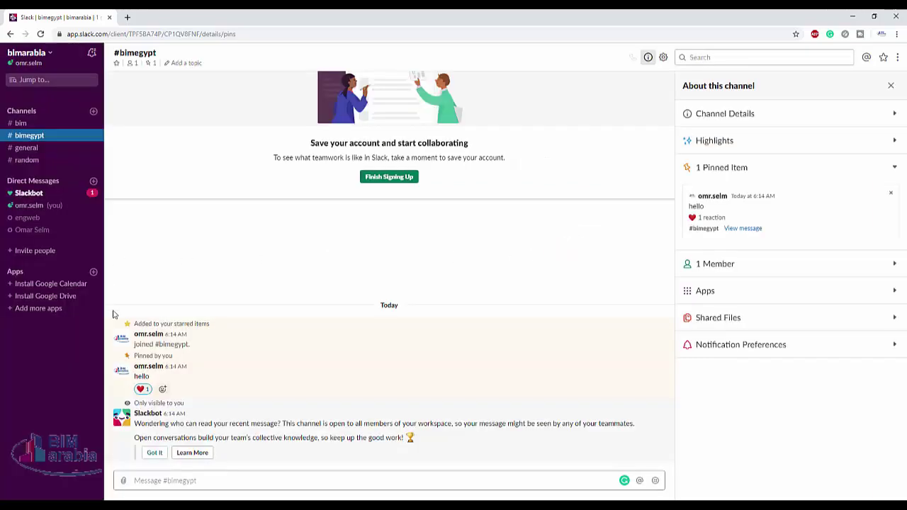
- Browse the available apps and open the Google Drive app's install page
{"action": "left_click", "coordinate": [51, 309]}
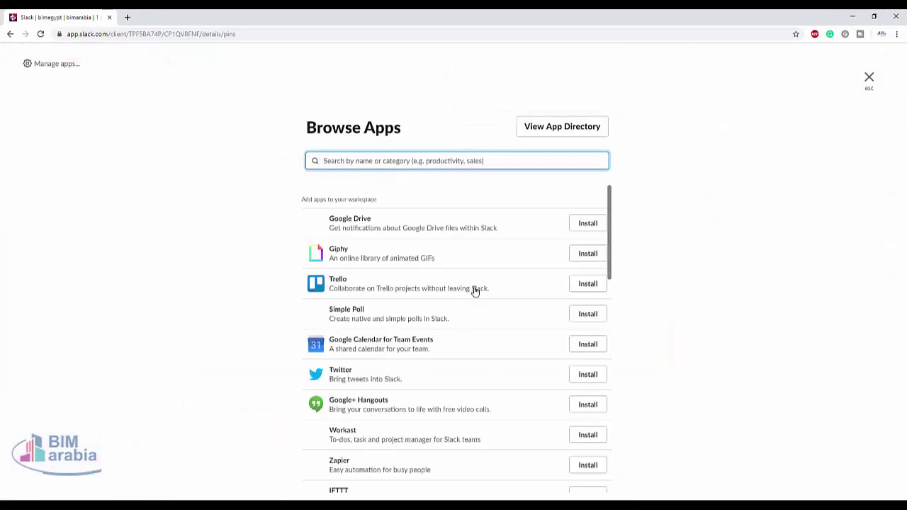
{"action": "scroll", "coordinate": [480, 316], "scroll_direction": "down", "scroll_amount": 10}
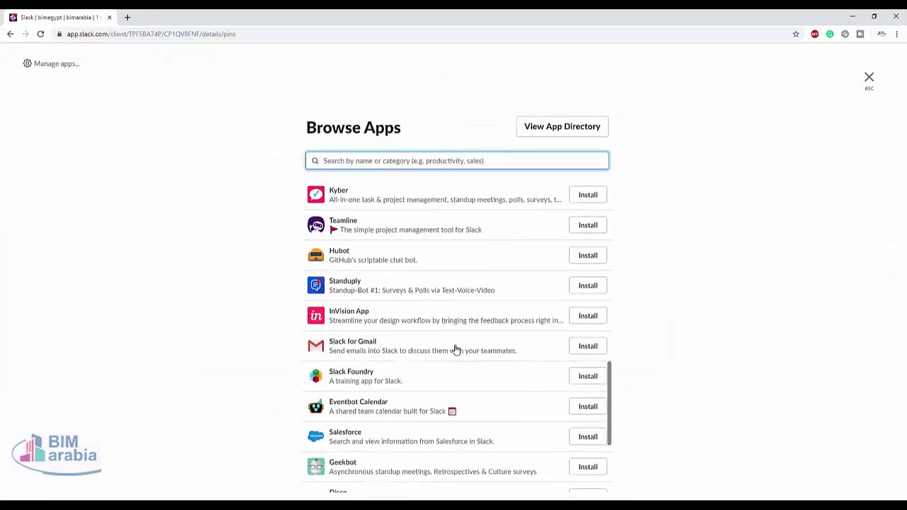
{"action": "scroll", "coordinate": [453, 348], "scroll_direction": "down", "scroll_amount": 2}
{"action": "scroll", "coordinate": [444, 340], "scroll_direction": "up", "scroll_amount": 12}
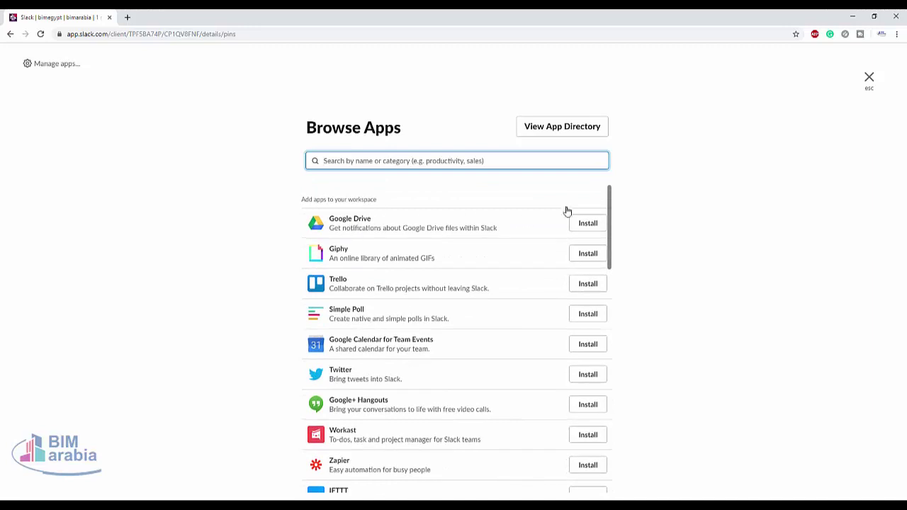
{"action": "left_click", "coordinate": [581, 224]}
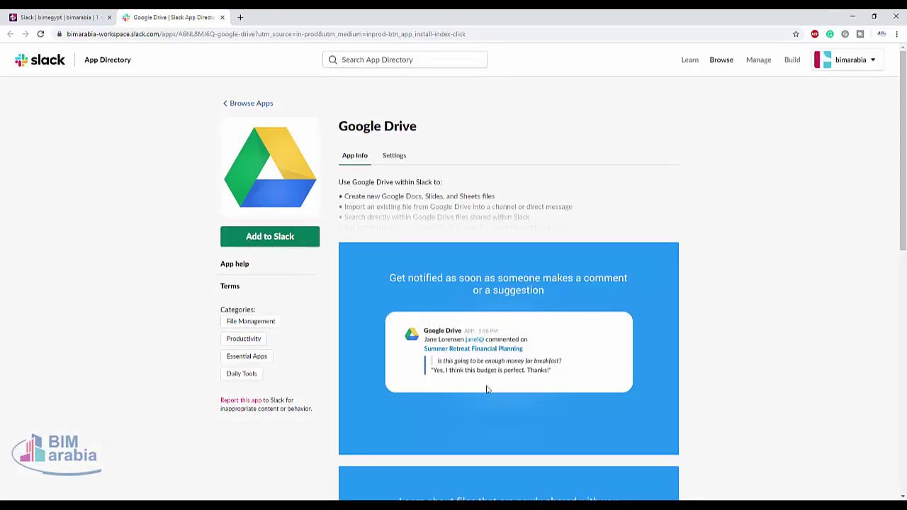
- Back in Slack, open the full App Directory and return to the workspace tab
{"action": "left_click", "coordinate": [54, 15]}
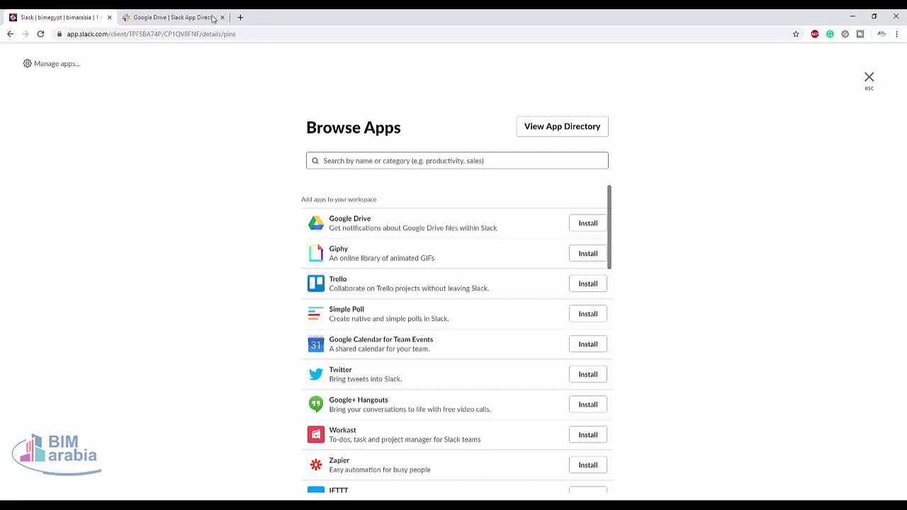
{"action": "left_click", "coordinate": [562, 128]}
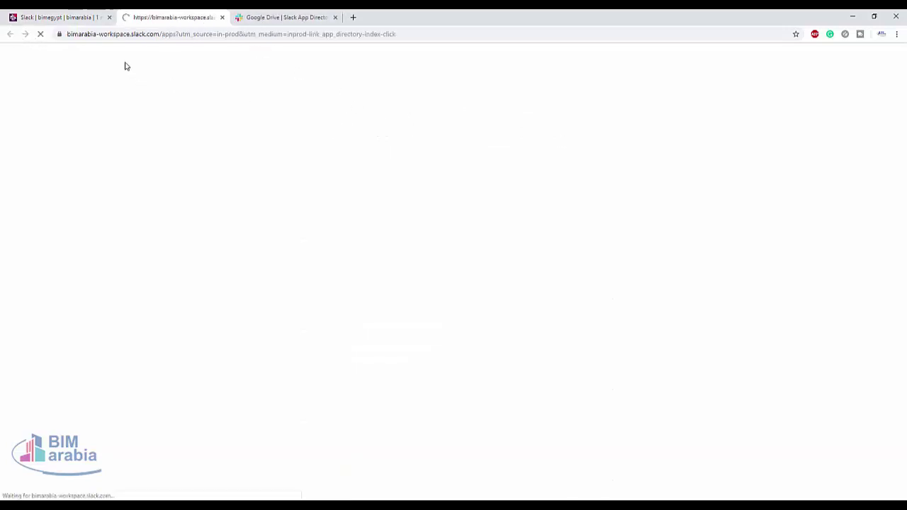
{"action": "left_click", "coordinate": [74, 18]}
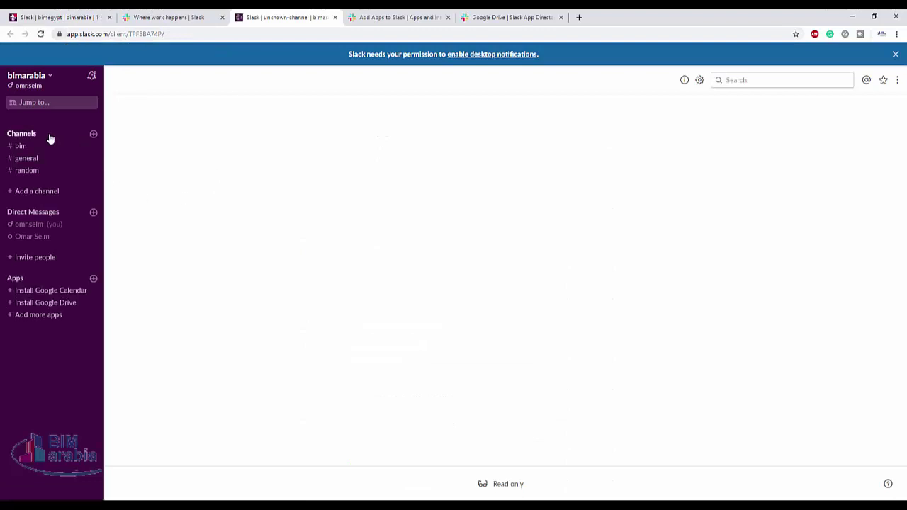
- Briefly open Jump to, view Starred Items, then show the Activity feed beside #bimegypt
{"action": "left_click", "coordinate": [47, 105]}
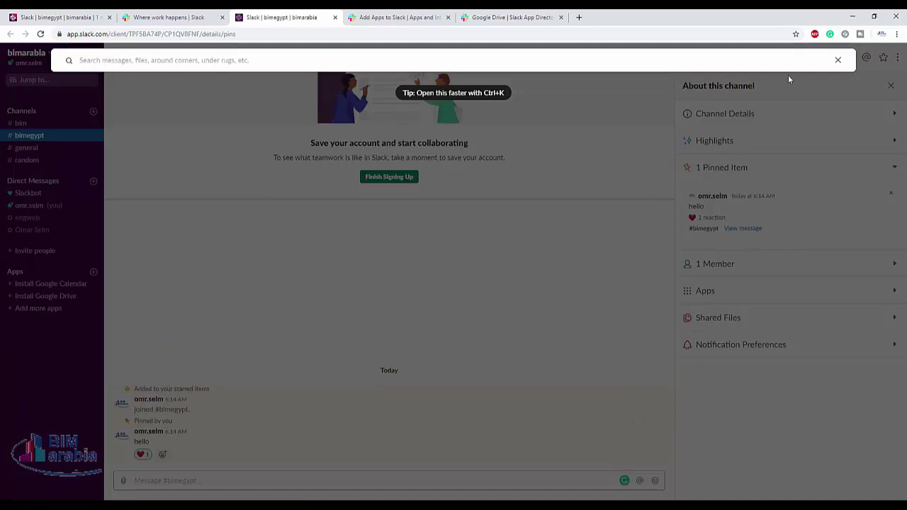
{"action": "left_click", "coordinate": [837, 61]}
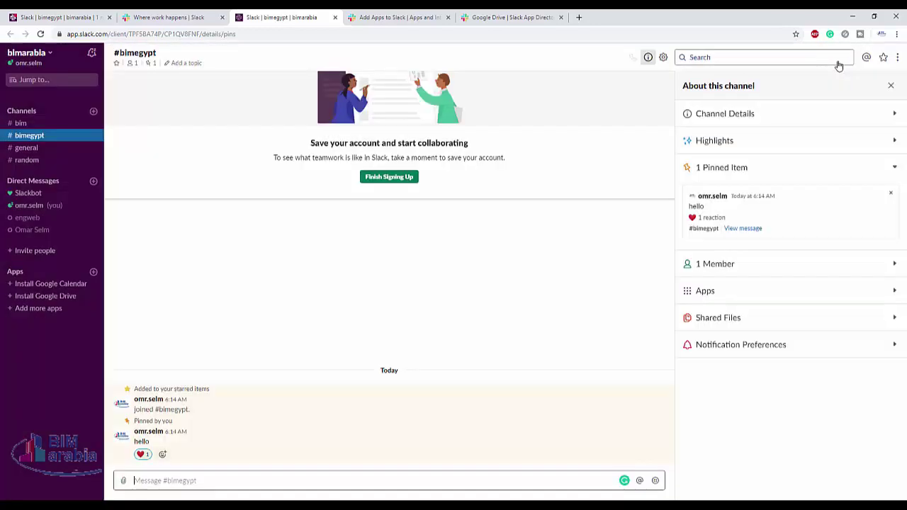
{"action": "left_click", "coordinate": [884, 59]}
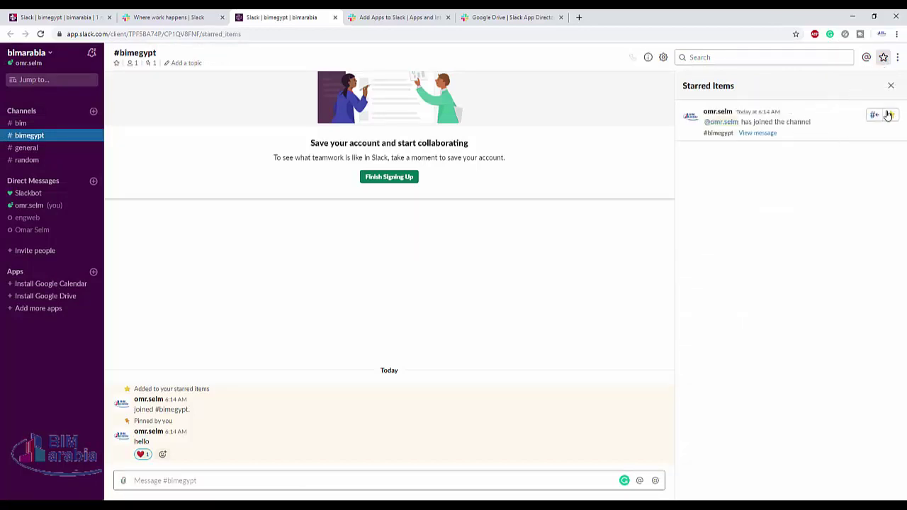
{"action": "left_click", "coordinate": [867, 60]}
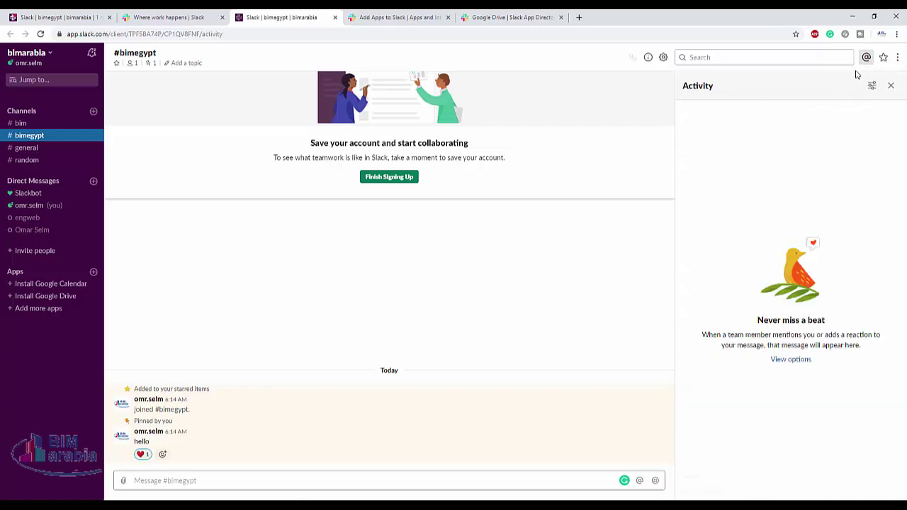